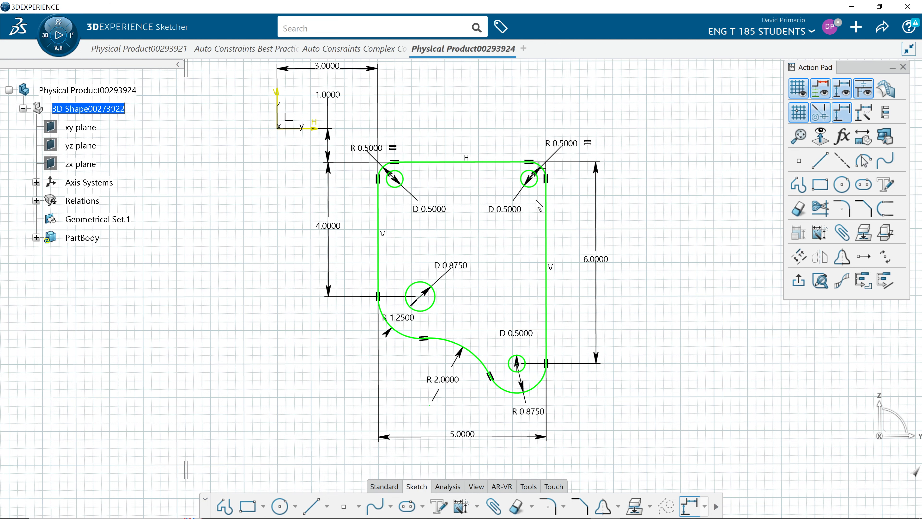
Examine the dimensioned reference sketch in Physical Product00293924 and return to the empty sketch in the Auto Constraints Complex document
mouse_move(281, 188)
middle_mouse_down()
mouse_move(324, 214)
mouse_move(338, 242)
middle_mouse_up()
mouse_move(335, 177)
middle_mouse_down()
mouse_move(344, 200)
mouse_move(280, 153)
mouse_move(253, 80)
middle_mouse_up()
left_click(336, 50)
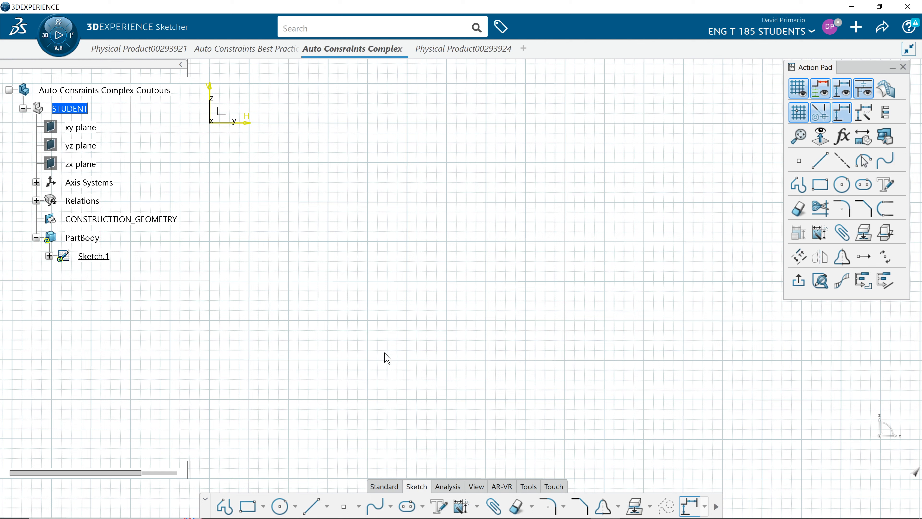
left_click(225, 506)
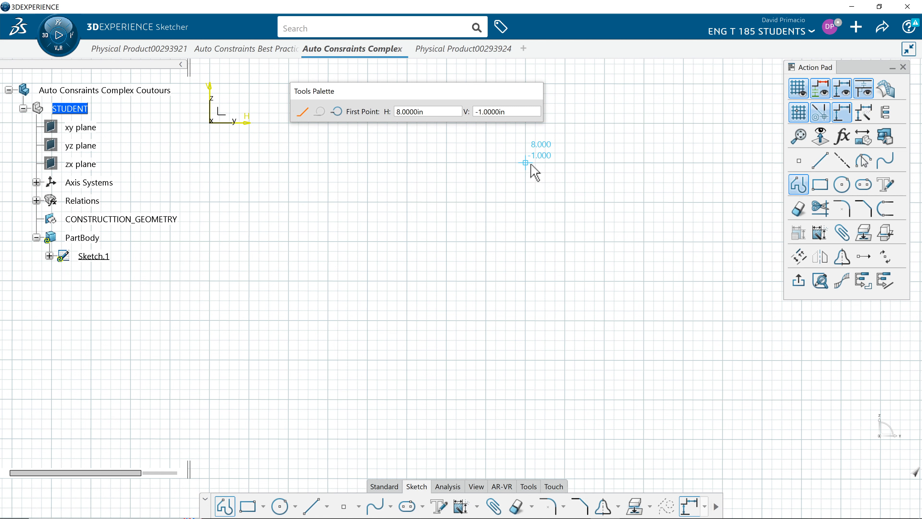
left_click(455, 50)
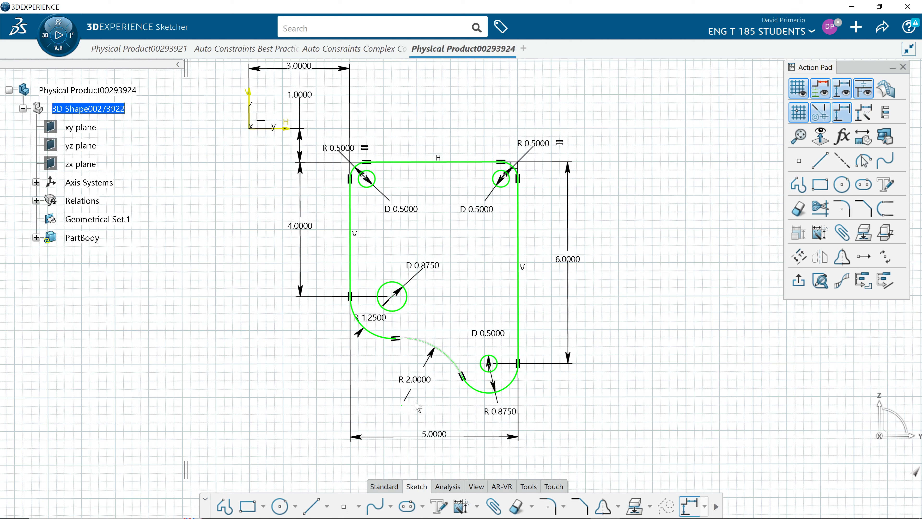
left_click(364, 50)
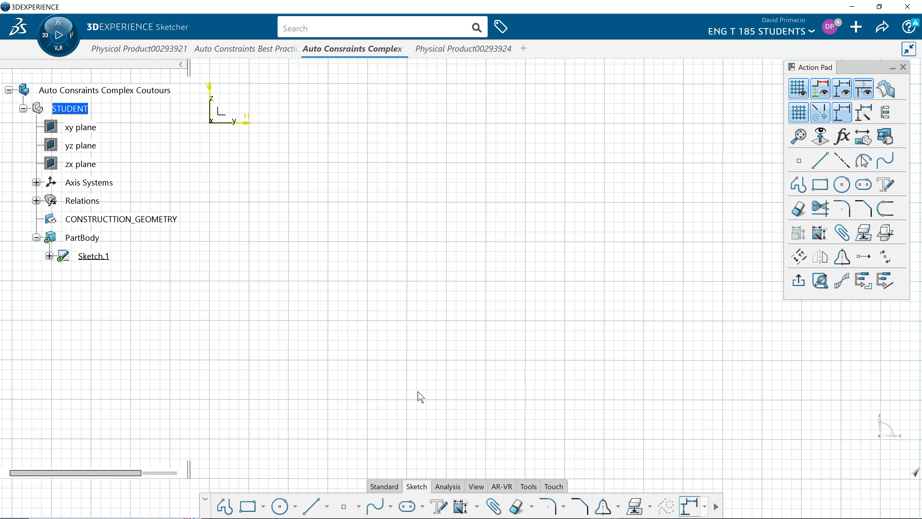
Start a profile with a 6 in vertical line from (8, -1) down to (8, -7), continuing into the tangent arc of the bottom lobe
left_click(225, 506)
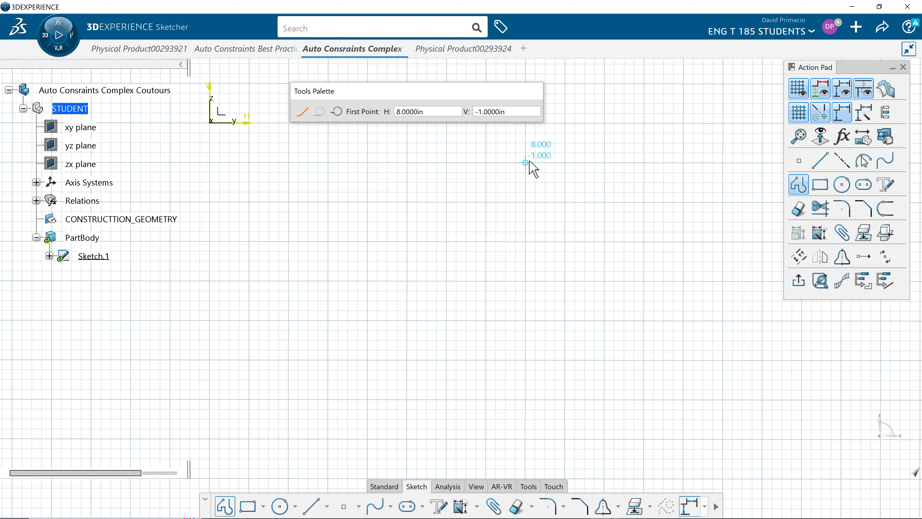
left_click(529, 163)
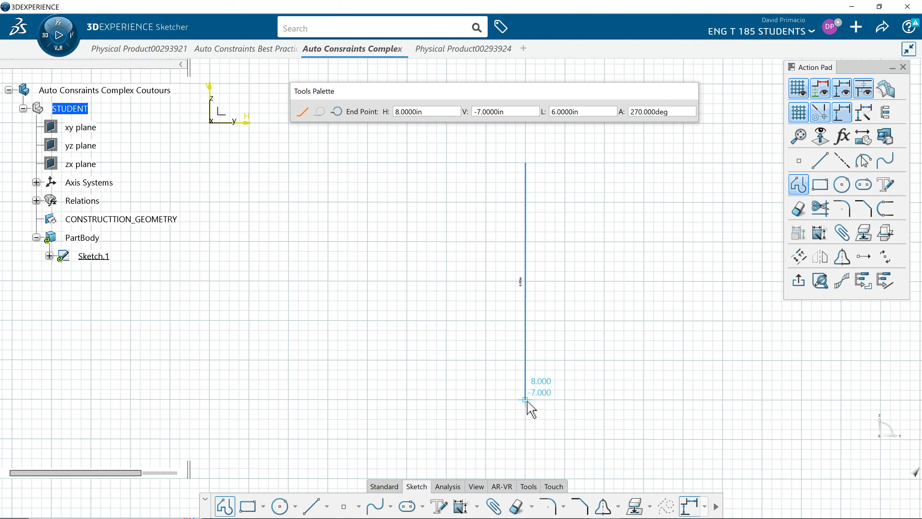
left_click_drag(526, 401, 330, 320)
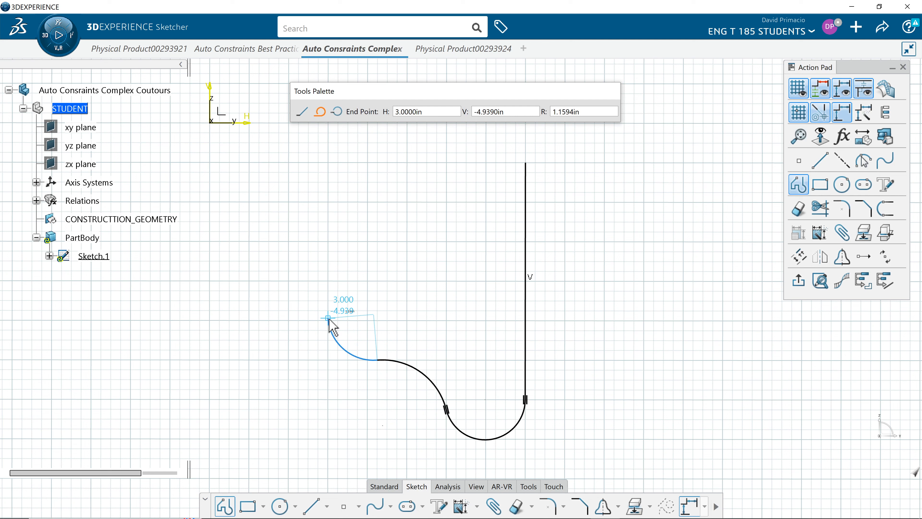
left_click_drag(330, 318, 315, 294)
key("ctrl+z")
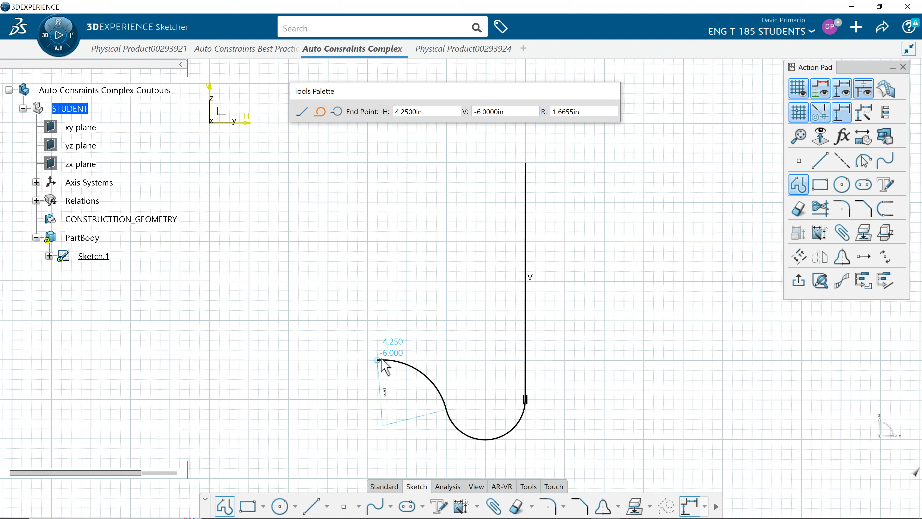
Continue the profile with arcs ending at (4.25, -6) and (3, -5), a vertical line to (3, -1), and a closing horizontal line to (8, -1)
left_click_drag(381, 359, 282, 323)
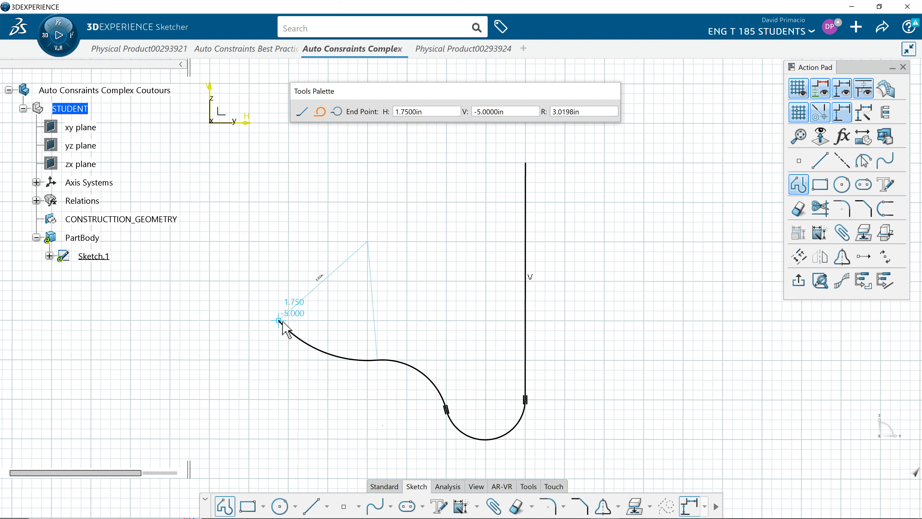
left_click(327, 320)
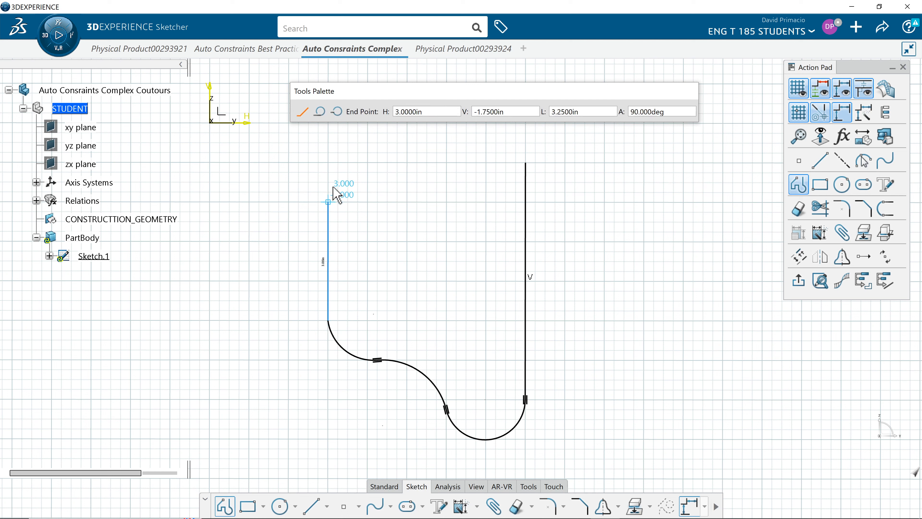
left_click(328, 163)
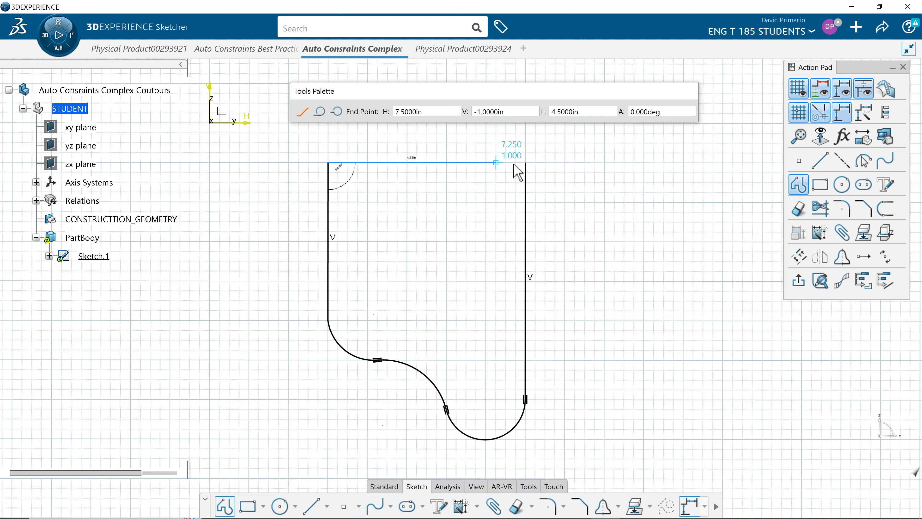
left_click(526, 163)
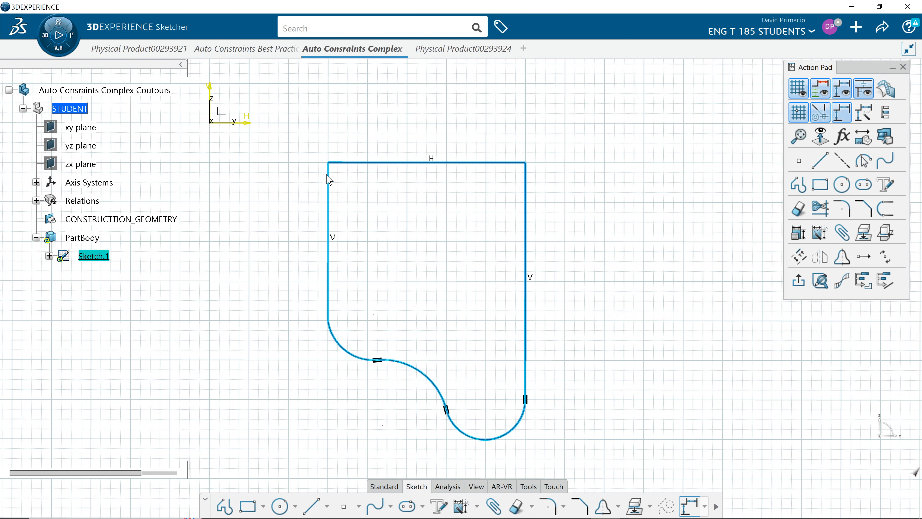
Round the two upper corners of the profile with 0.5 in radius fillets
left_click_drag(296, 132, 580, 204)
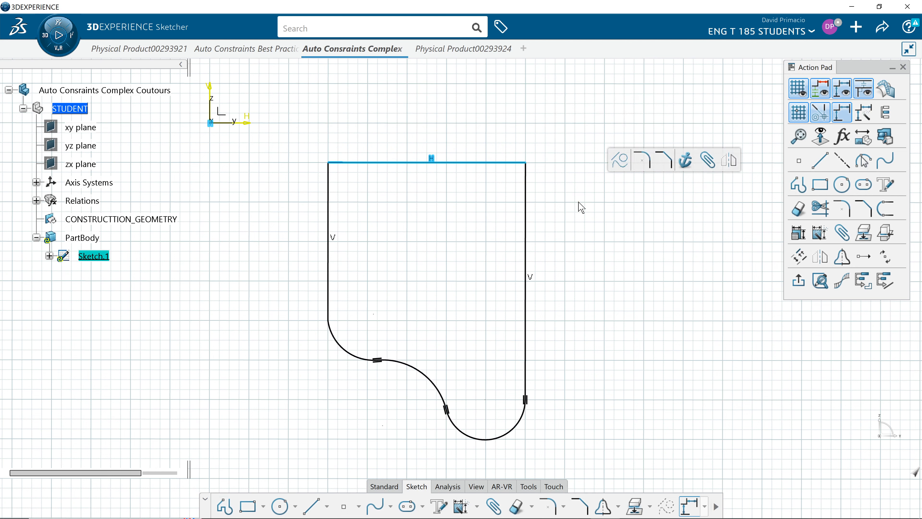
left_click(642, 160)
left_click_drag(466, 111, 393, 116)
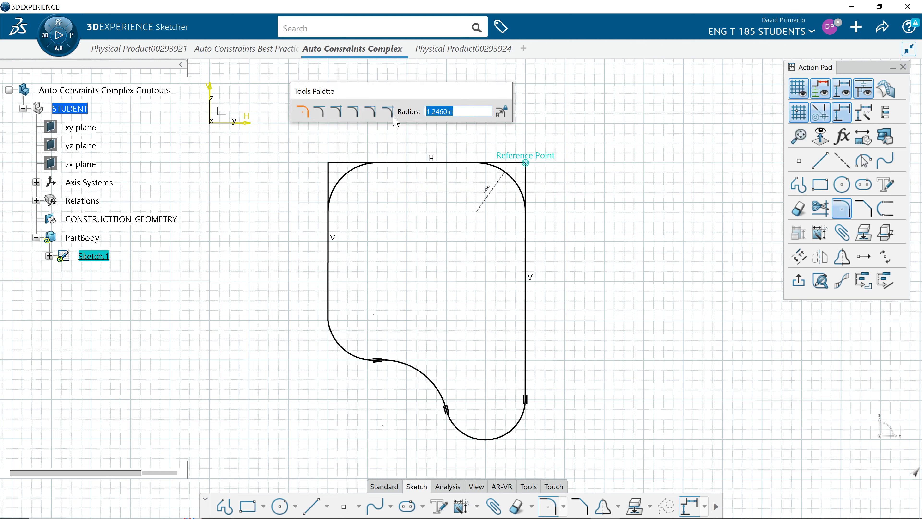
type(".5")
key("Return")
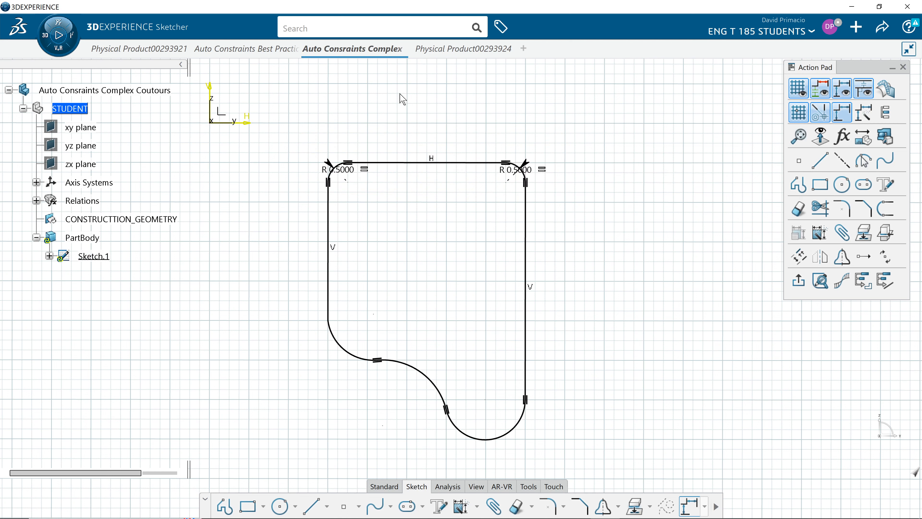
left_click(441, 50)
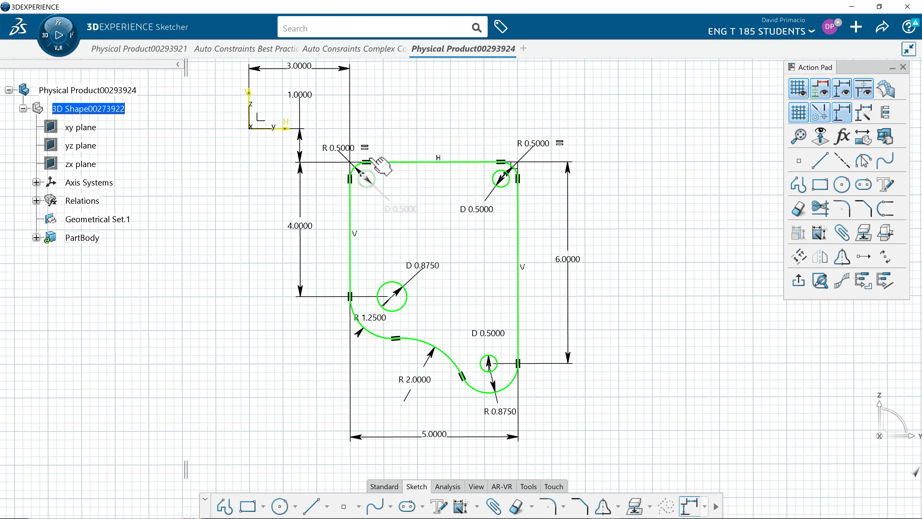
left_click(345, 49)
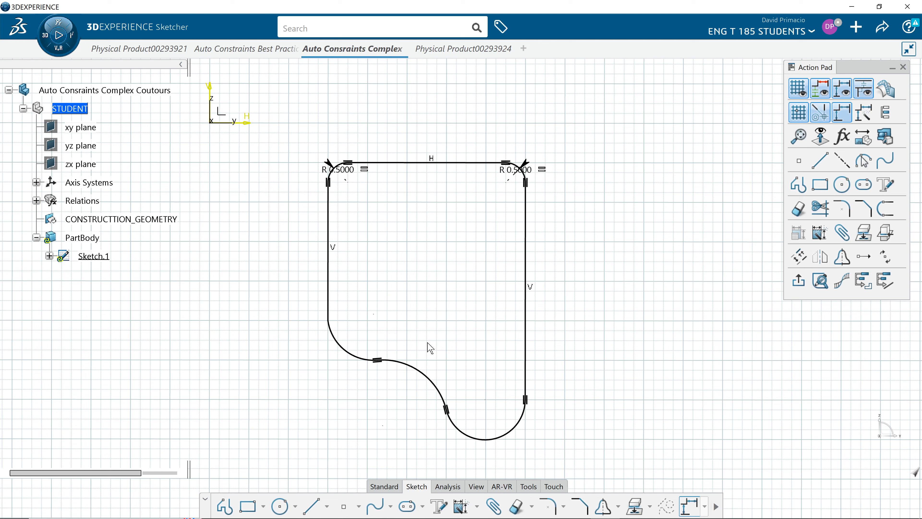
left_click(349, 351)
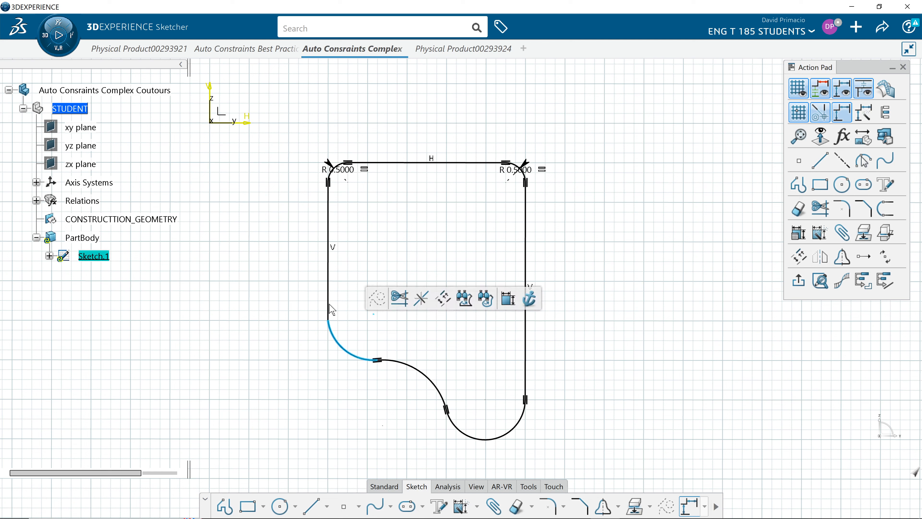
left_click(328, 300)
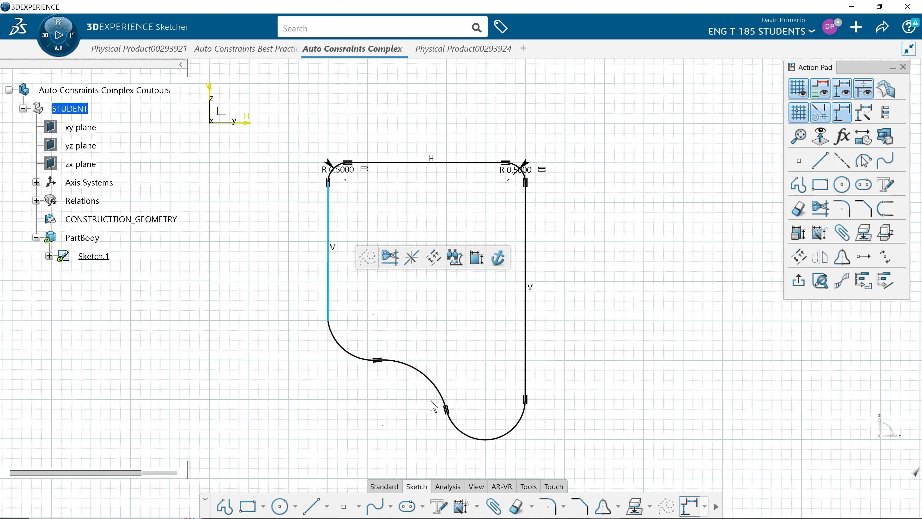
left_click(477, 509)
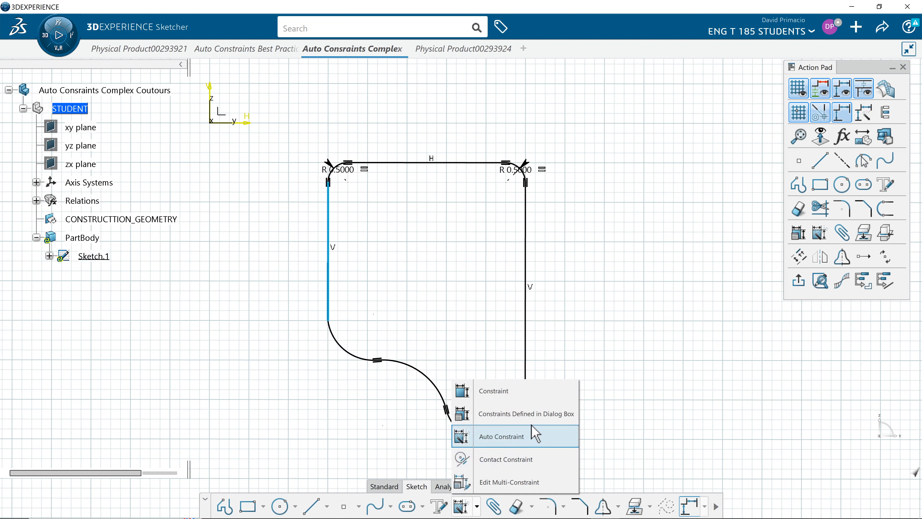
left_click(555, 415)
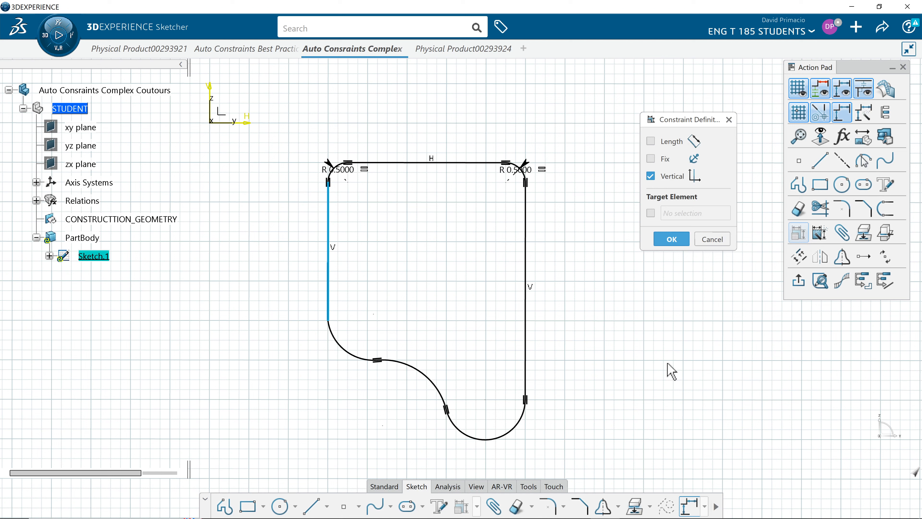
left_click(707, 240)
left_click(218, 433)
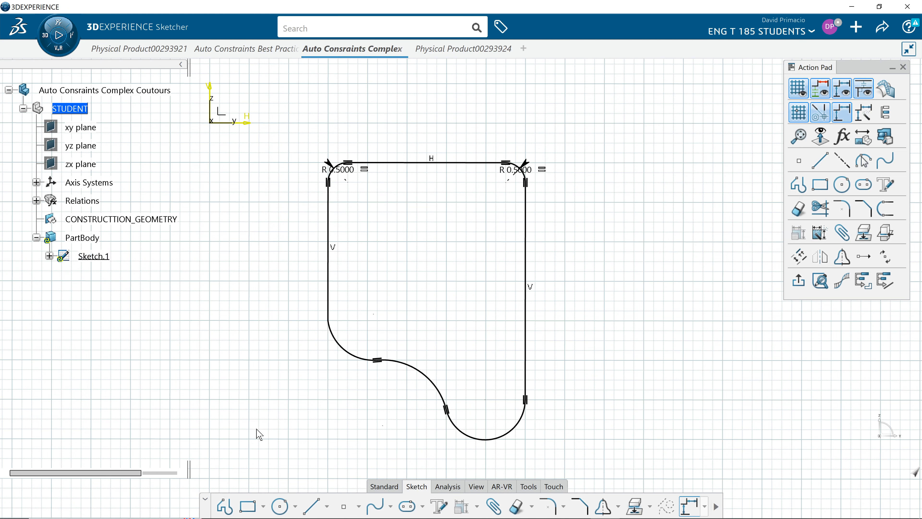
Apply a Tangency constraint between the profile's left vertical line and the adjoining lower-left arc
left_click(344, 351)
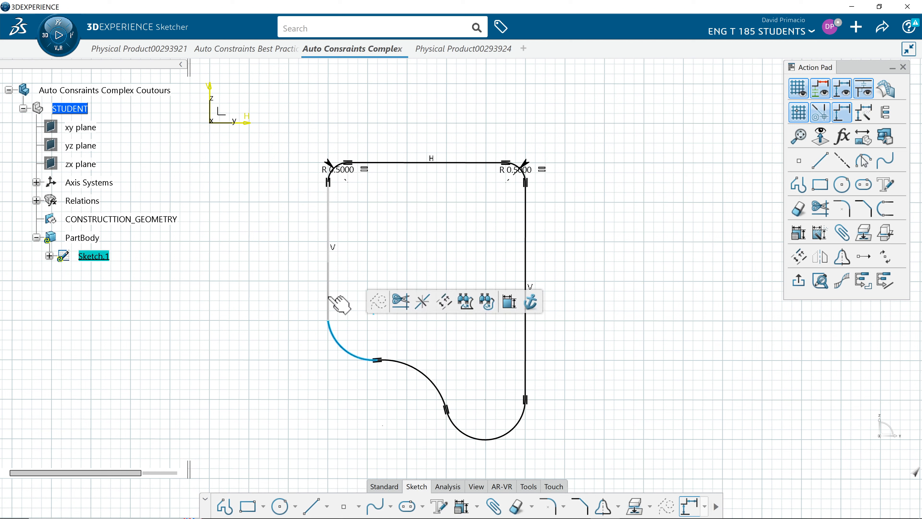
left_click(336, 303, "ctrl")
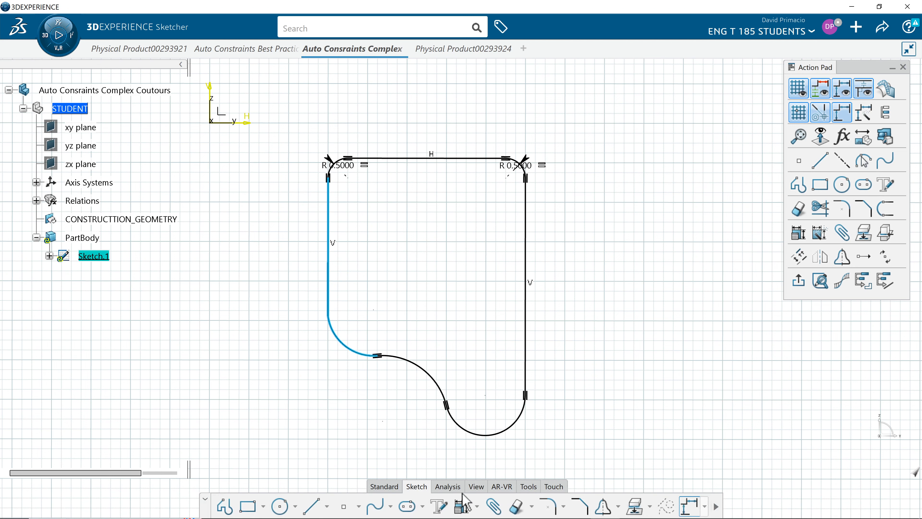
left_click(477, 506)
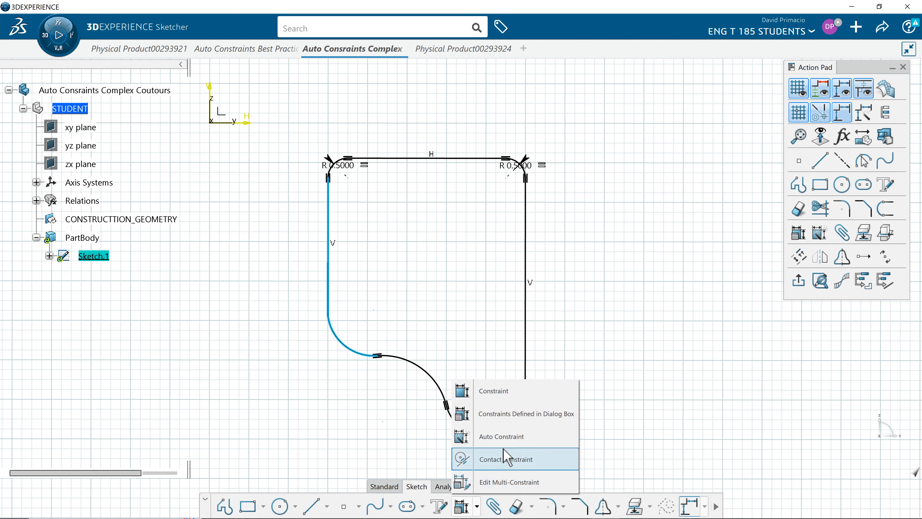
left_click(520, 423)
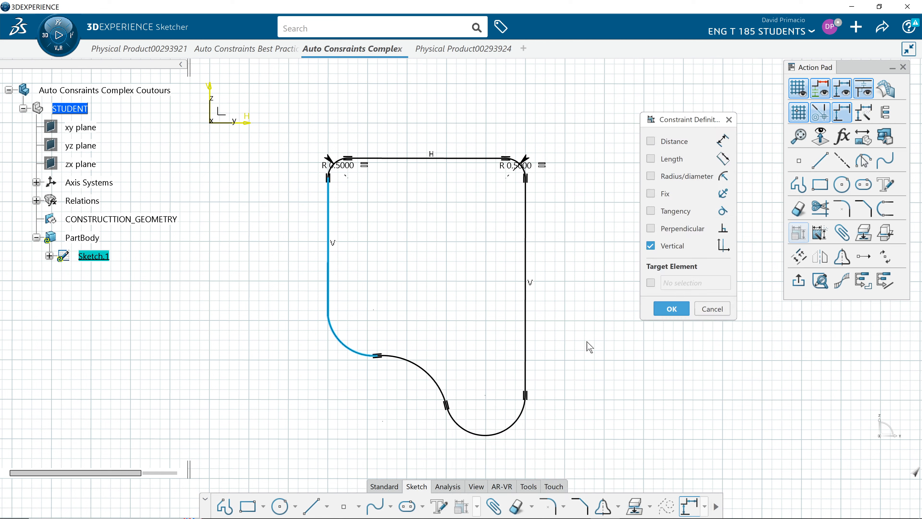
left_click(670, 214)
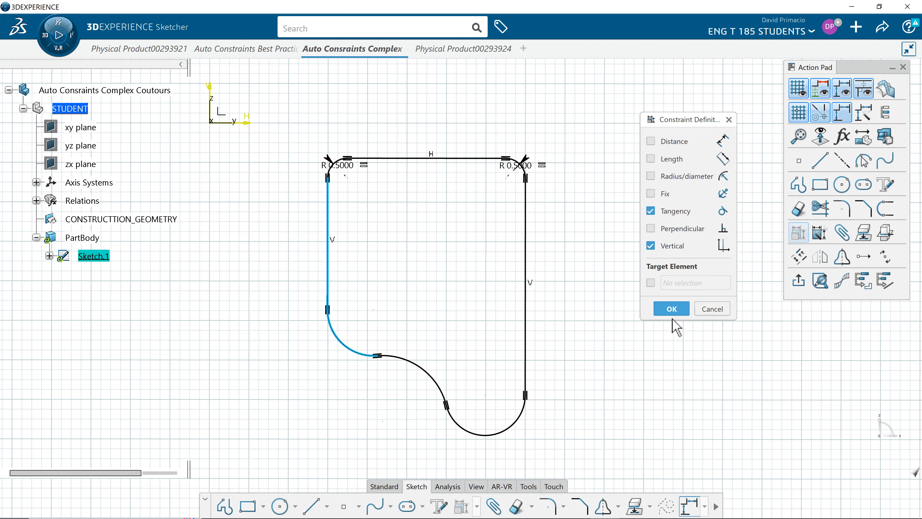
left_click(672, 309)
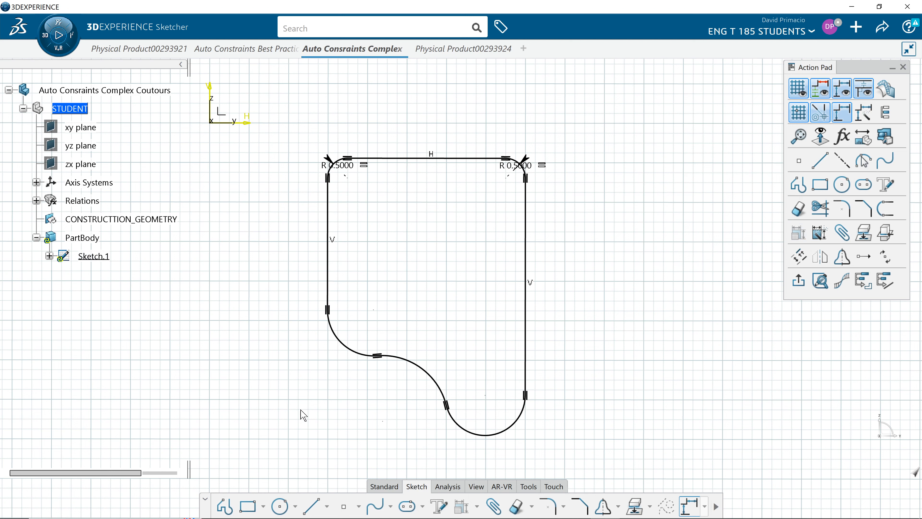
Draw two small circles inside the profile, centred on the centre points of the upper-left and upper-right corner fillets
left_click(280, 506)
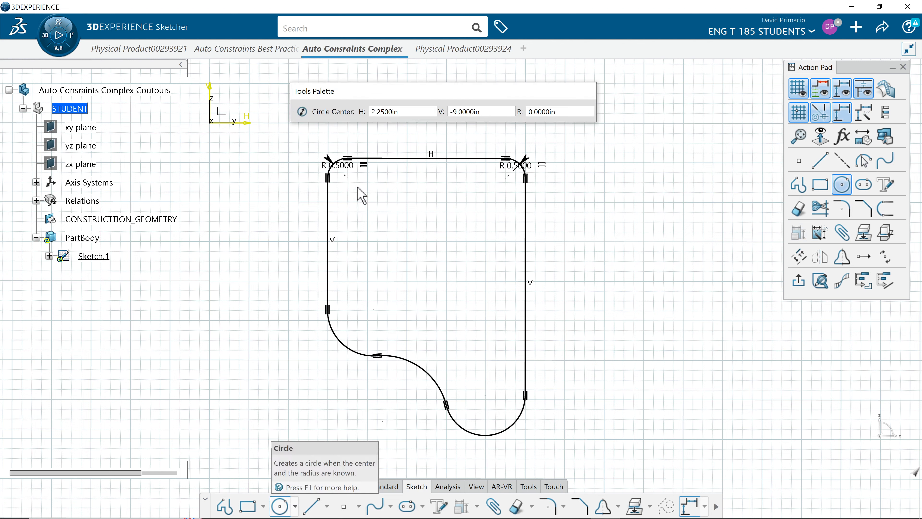
left_click(348, 178)
left_click(358, 184)
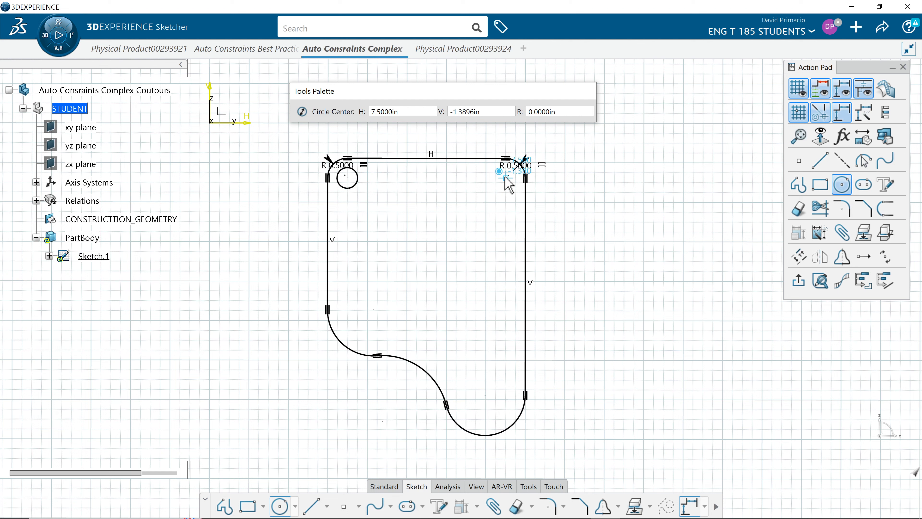
left_click(506, 178)
left_click(501, 188)
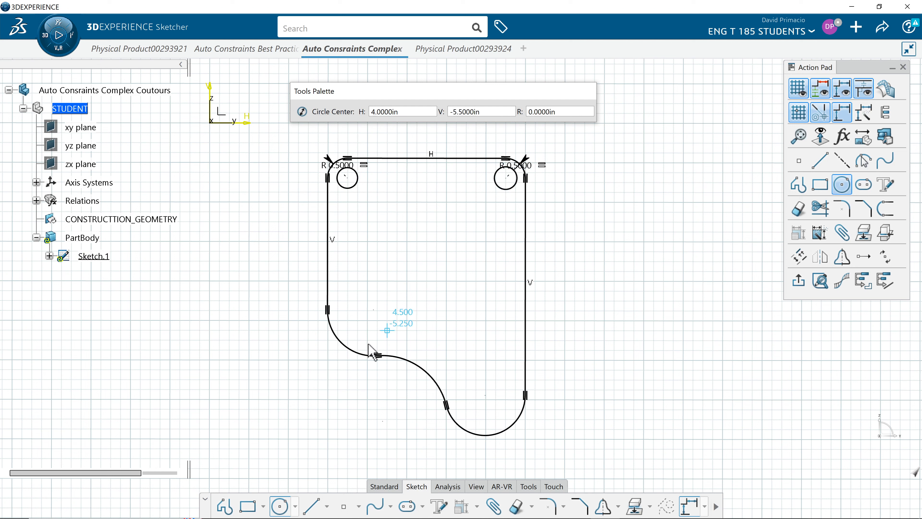
Draw two more circles, centred on the centre points of the lower-left arc and the bottom lobe arc
left_click(373, 310)
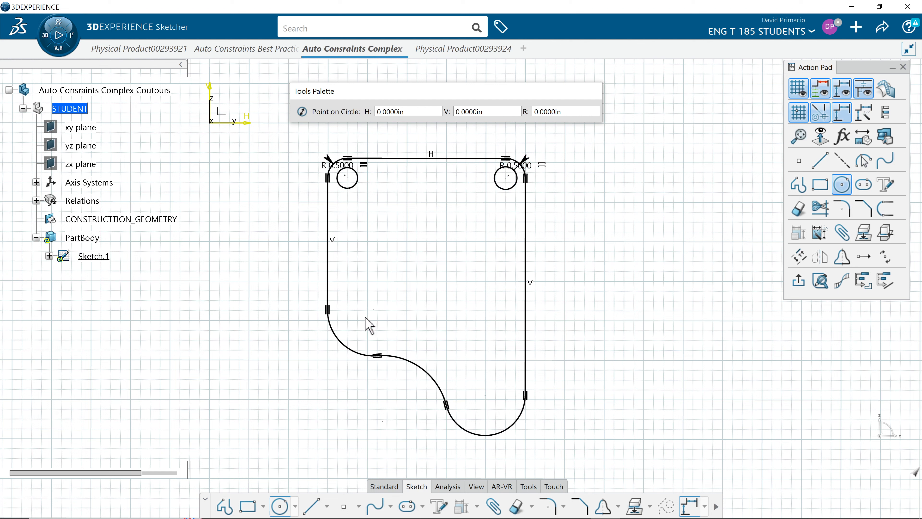
left_click(364, 320)
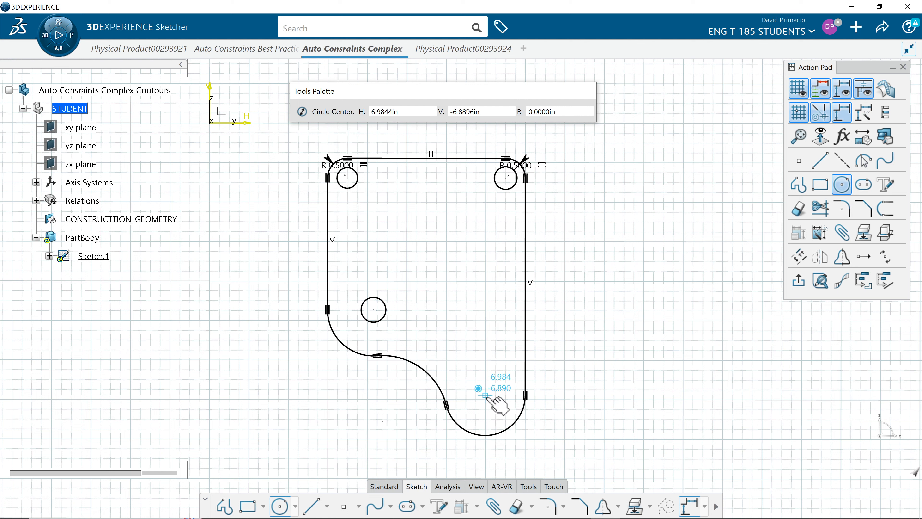
left_click(485, 396)
left_click(496, 393)
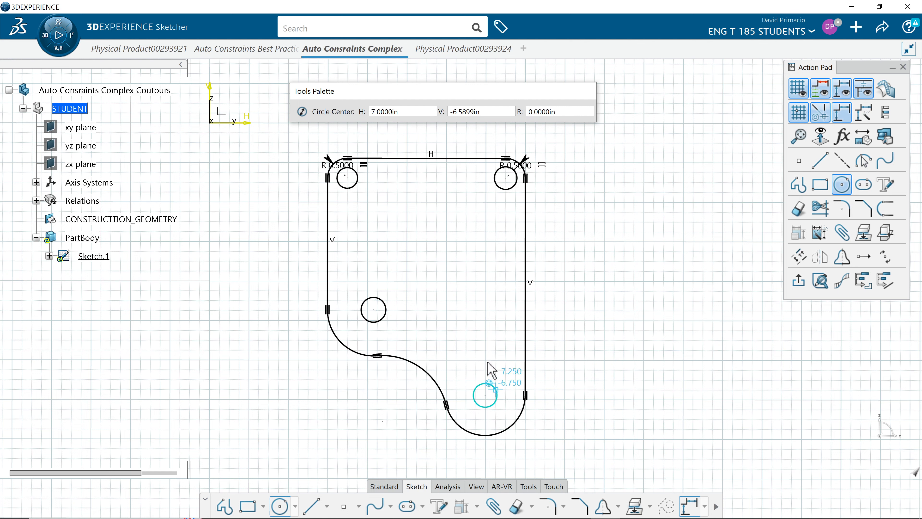